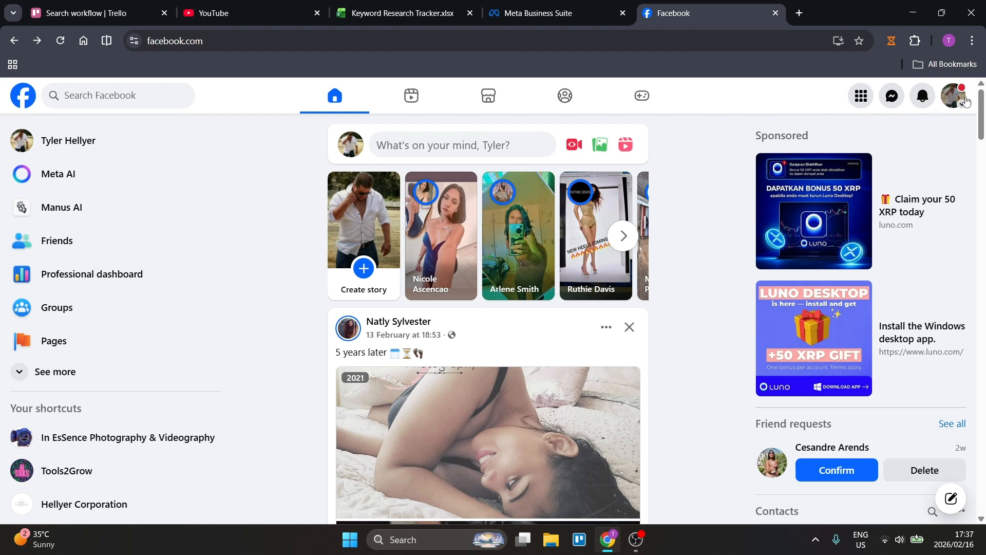
Switch the active Facebook profile to the In EsSence Photography & Videography page.
click(954, 96)
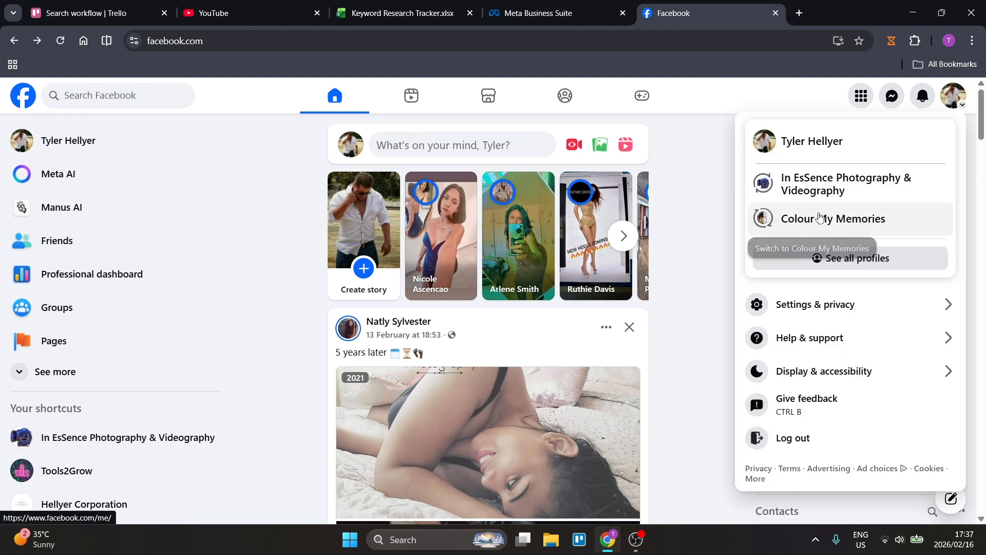
click(804, 180)
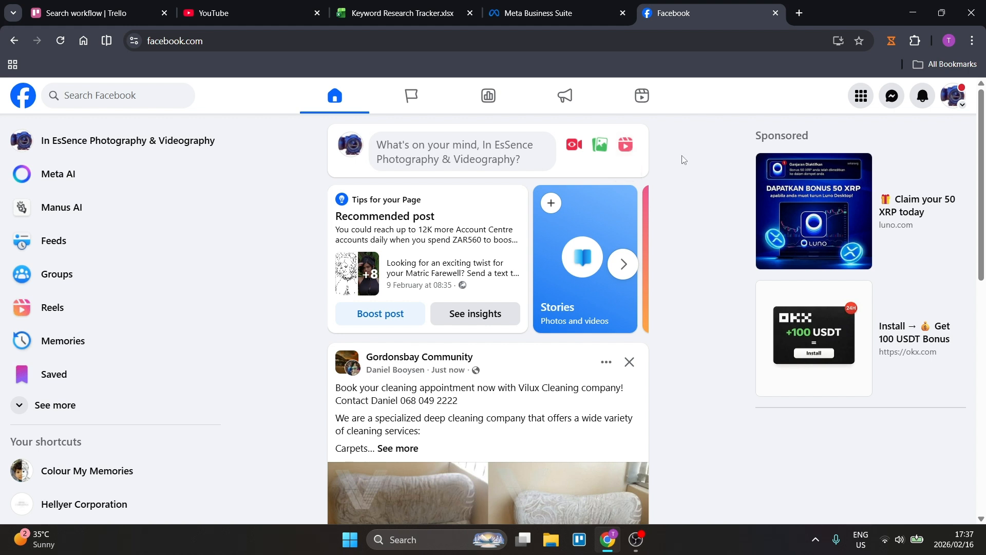
Switch to Meta Business Suite and show the Planner's content calendar in month view.
click(539, 21)
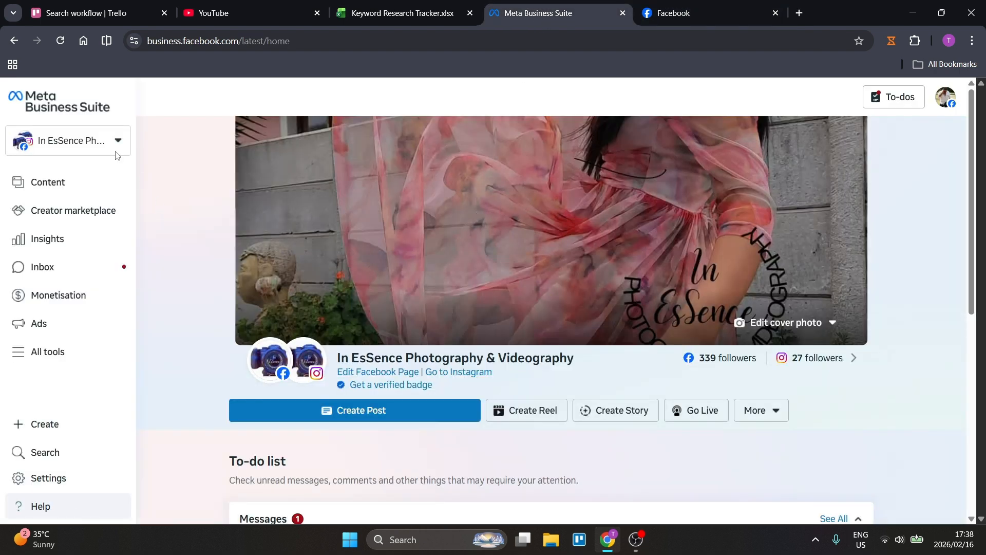
scroll(44, 326, up, 3)
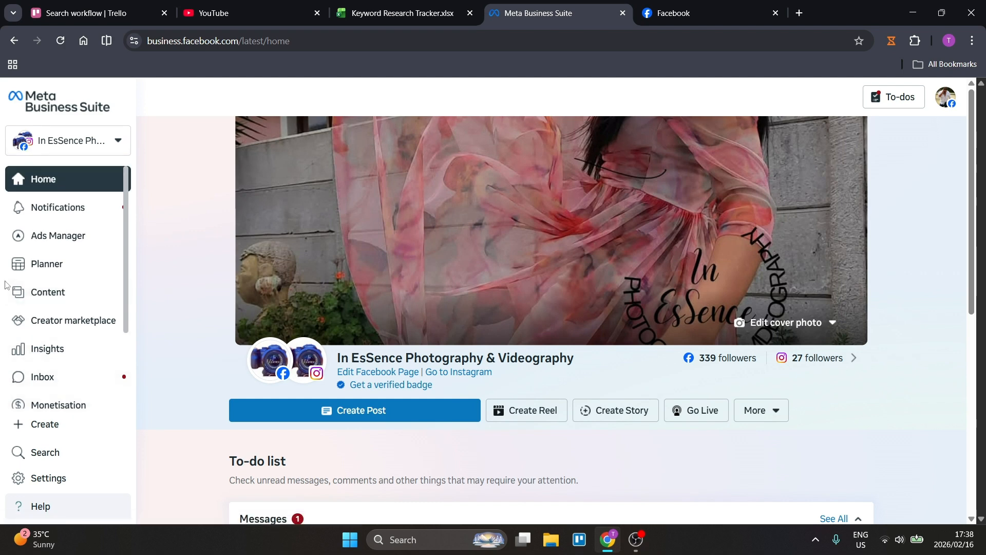
click(47, 265)
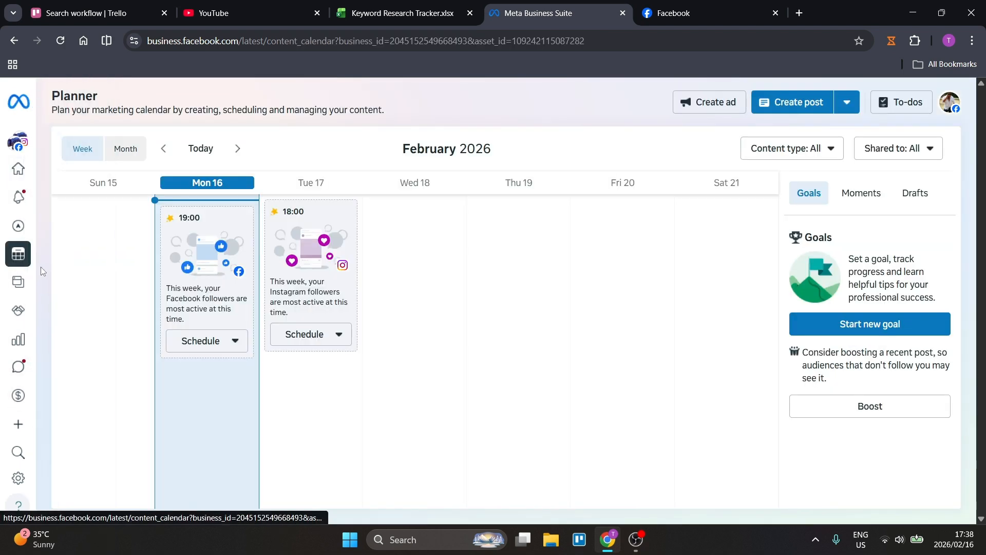
click(111, 155)
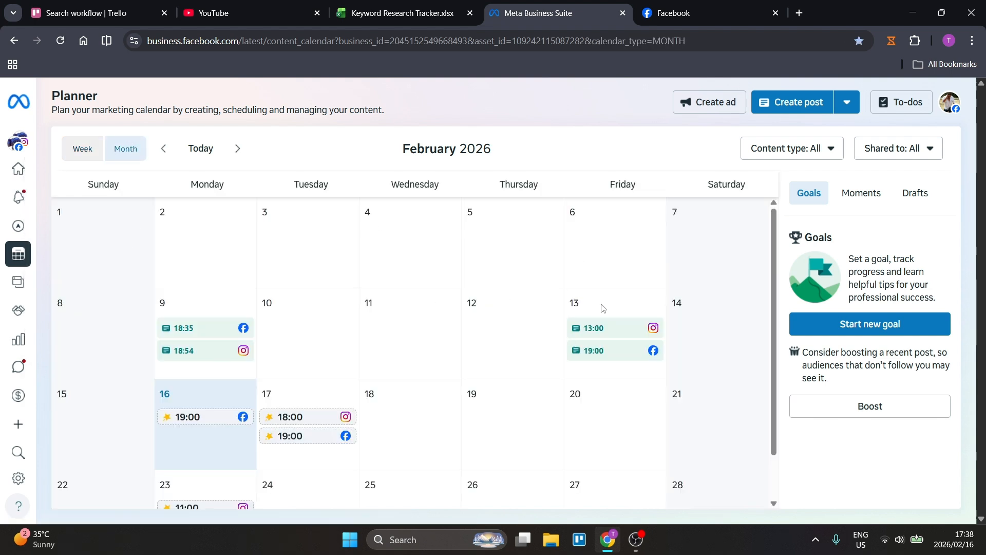
scroll(765, 348, down, 1)
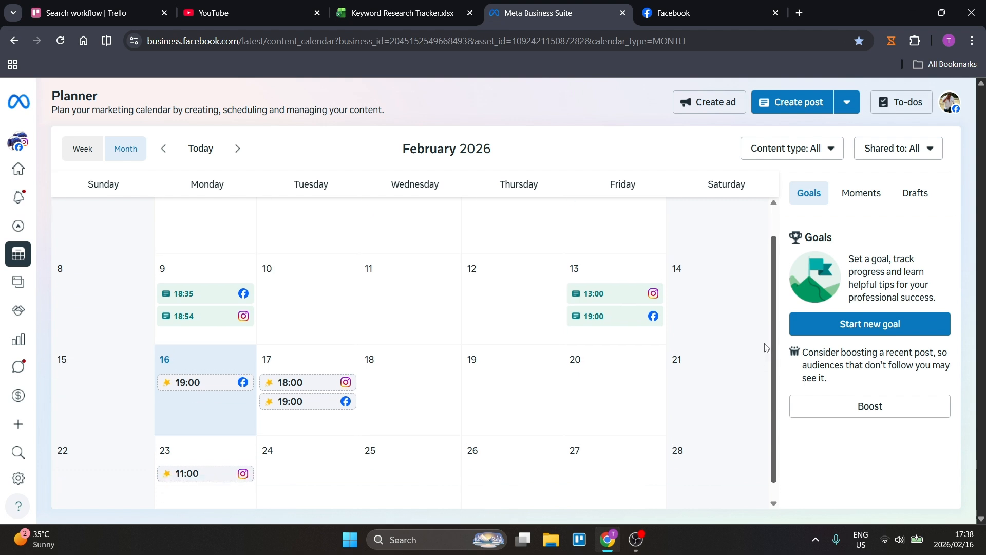
scroll(765, 348, up, 1)
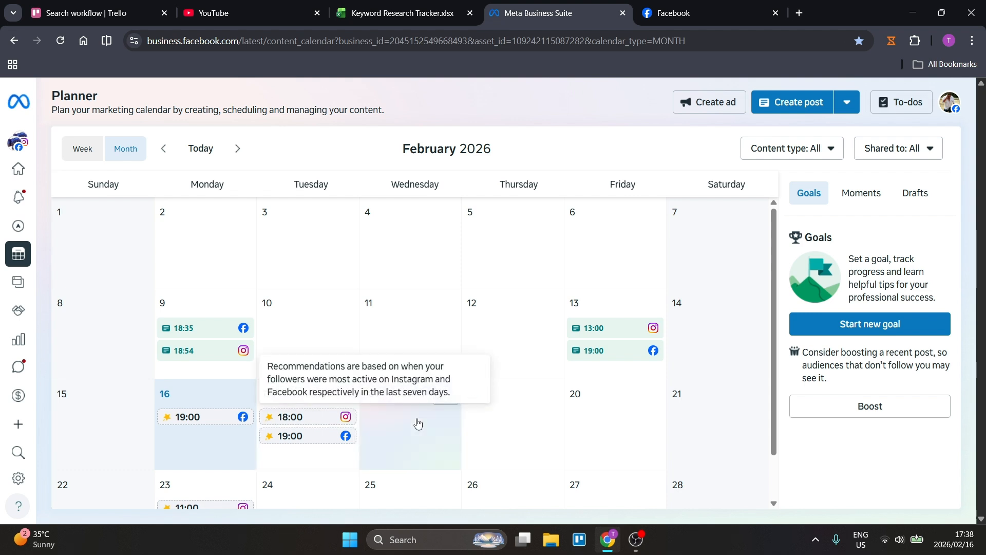
click(439, 398)
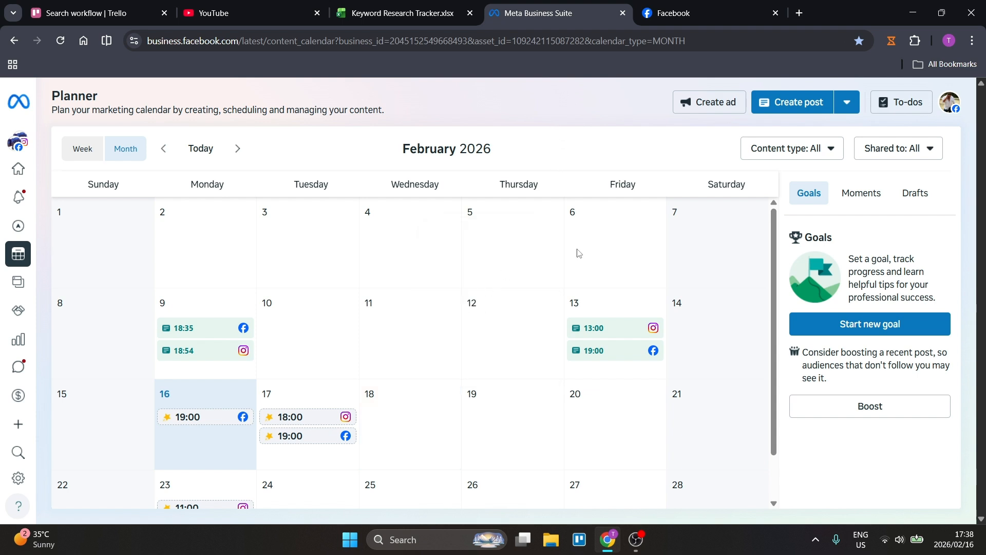
click(843, 103)
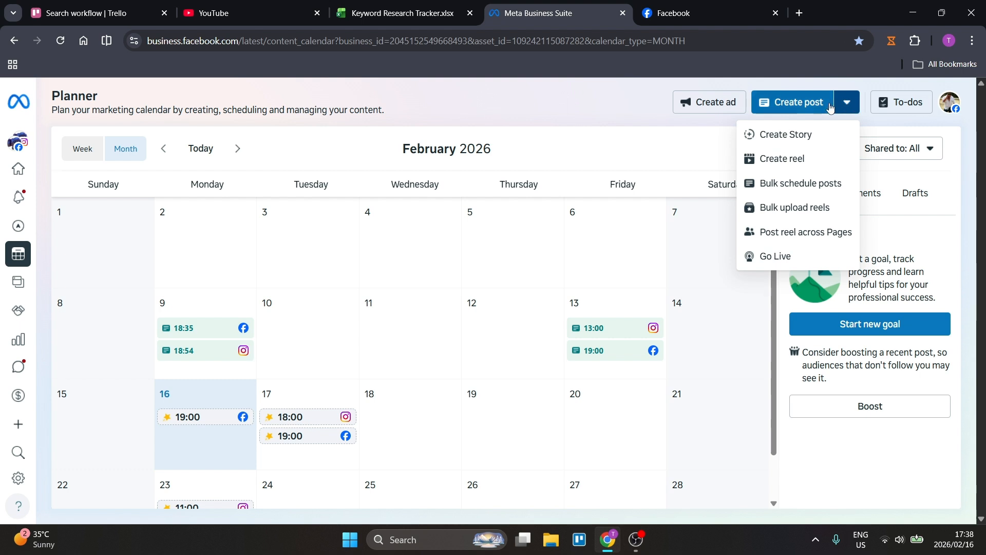
click(595, 105)
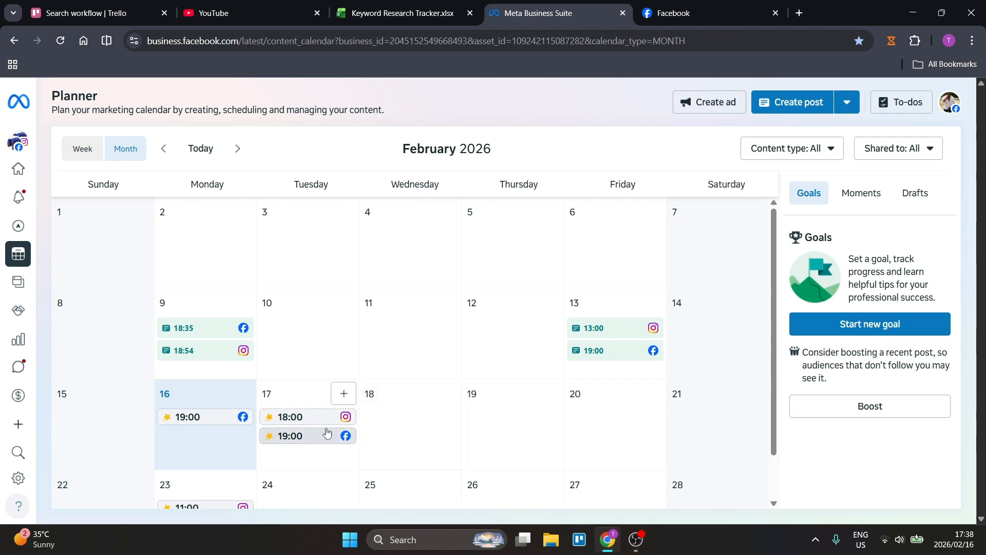
Start a post from the 19:00 Facebook suggestion on 17 February, dismiss the scheduling dialog and check the posting destinations.
click(313, 439)
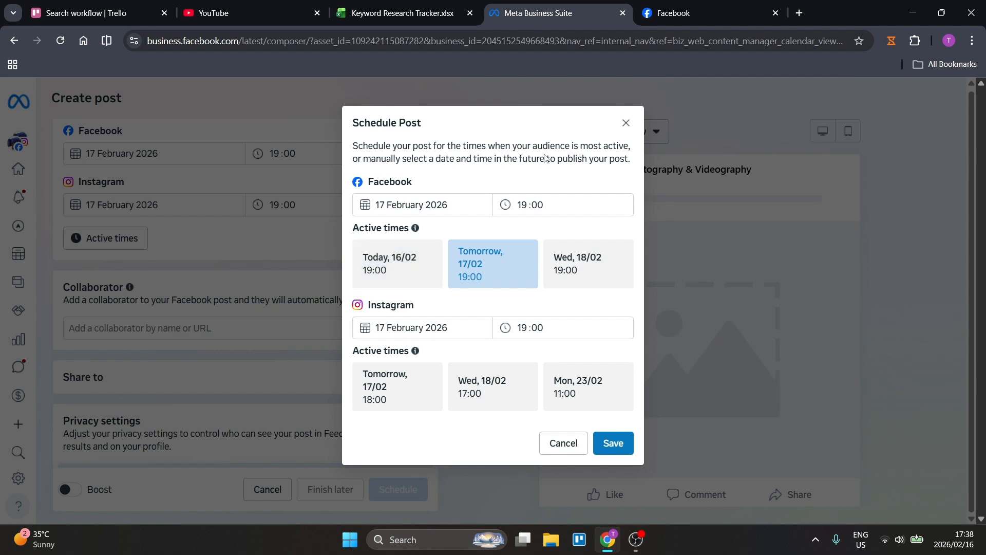
click(625, 124)
scroll(286, 246, up, 10)
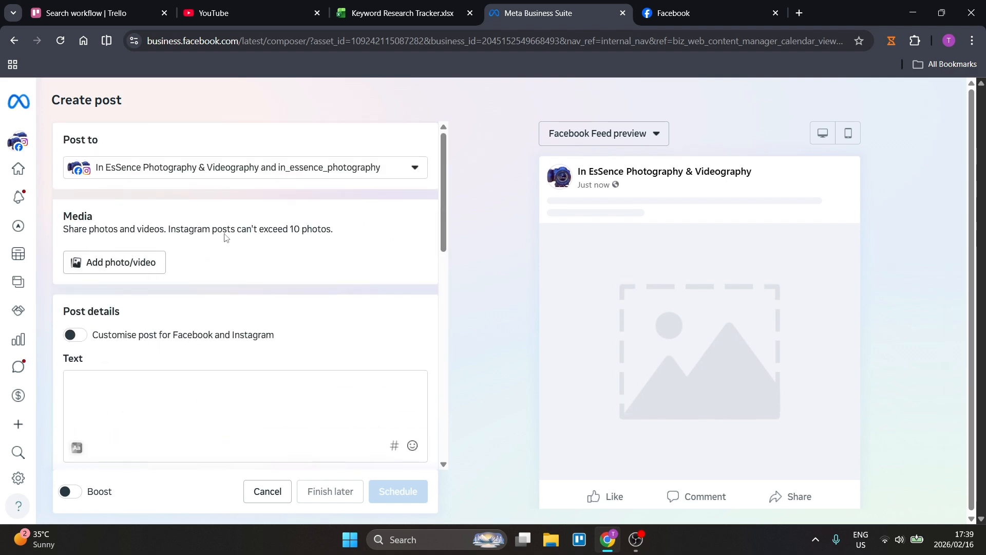
click(247, 170)
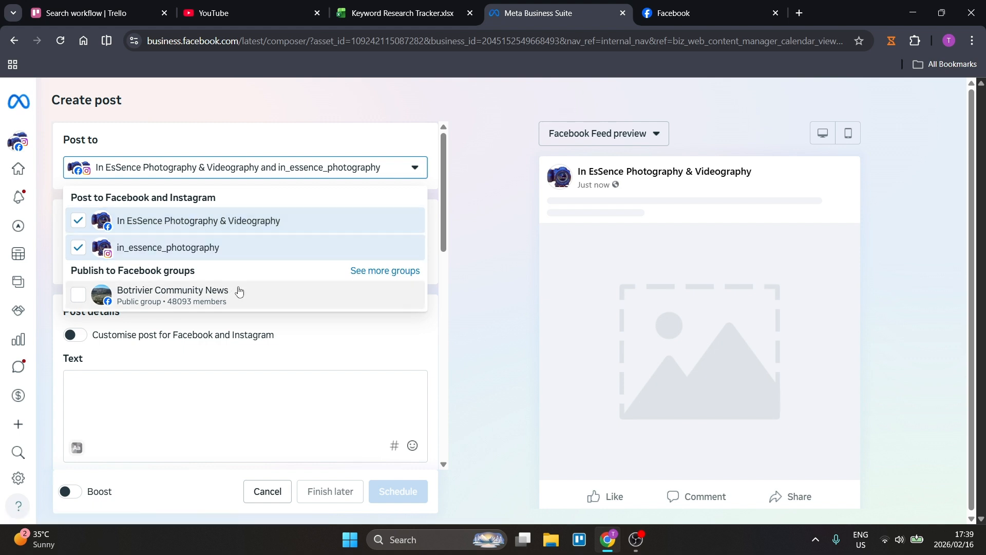
click(391, 175)
click(202, 171)
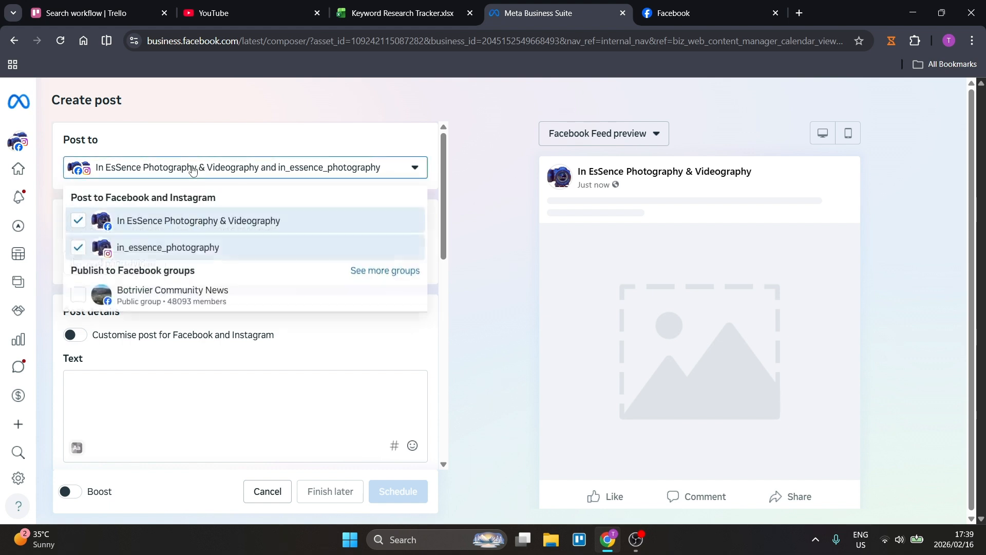
click(219, 122)
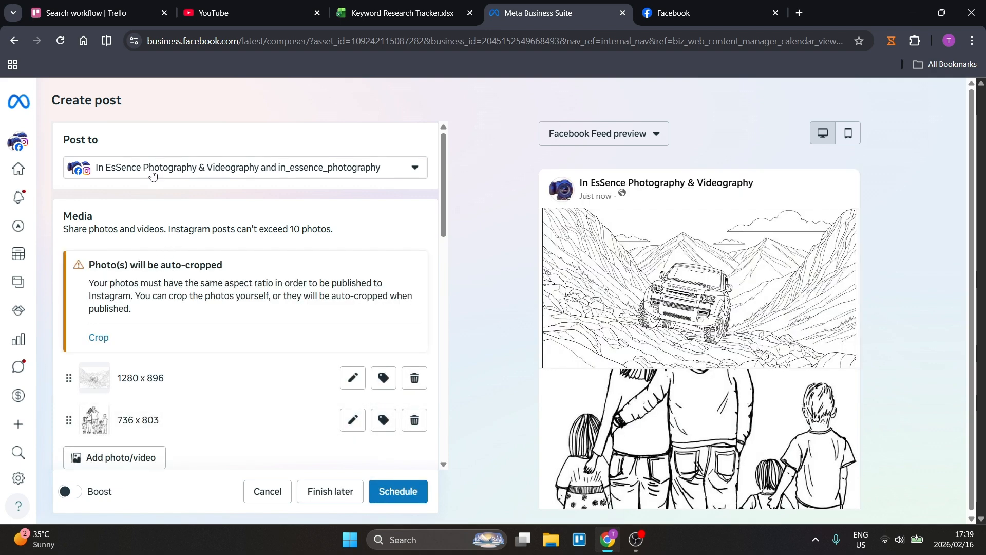
Edit the post's photos with cropping applied to all, trying the Square 1:1 ratio and shifting its frame over the vehicle drawing.
scroll(236, 378, down, 2)
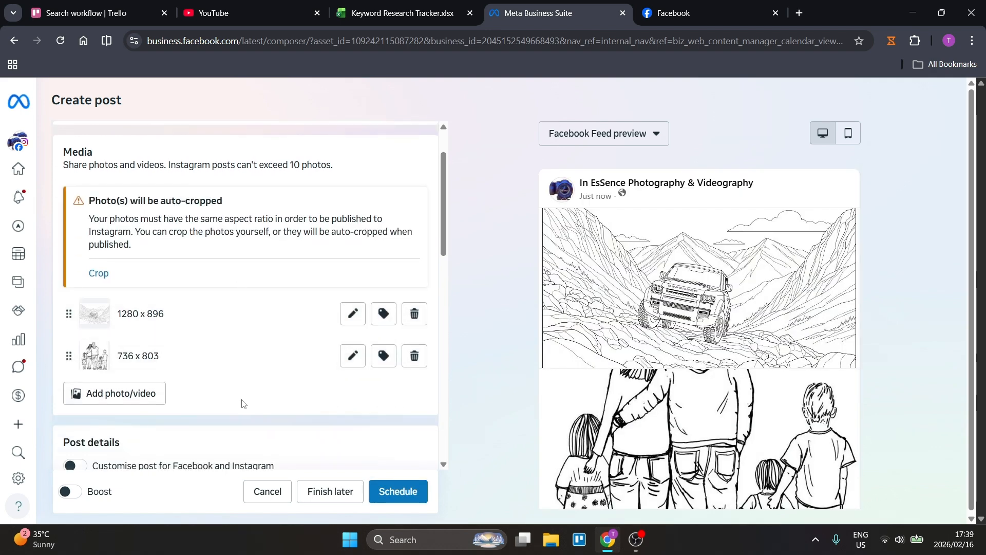
scroll(244, 396, up, 2)
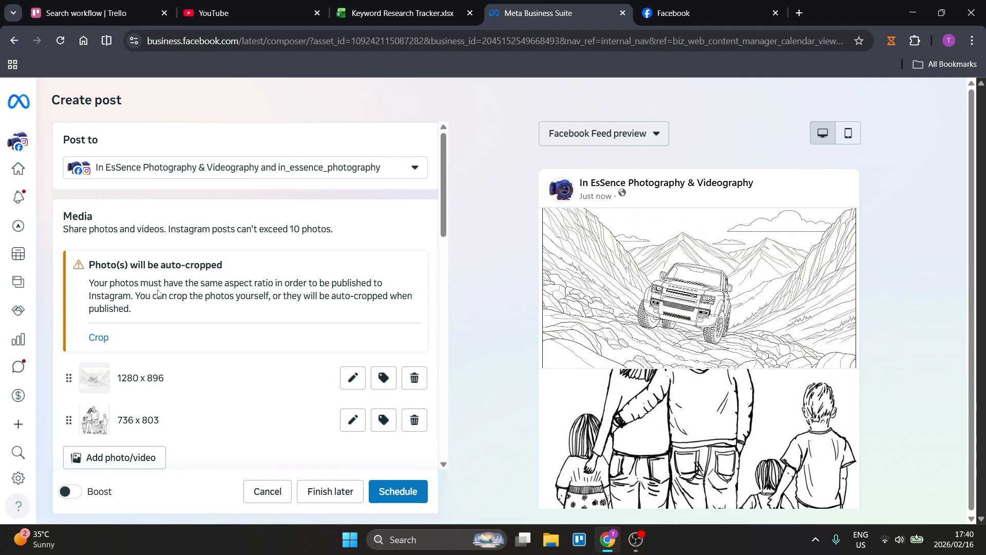
click(99, 339)
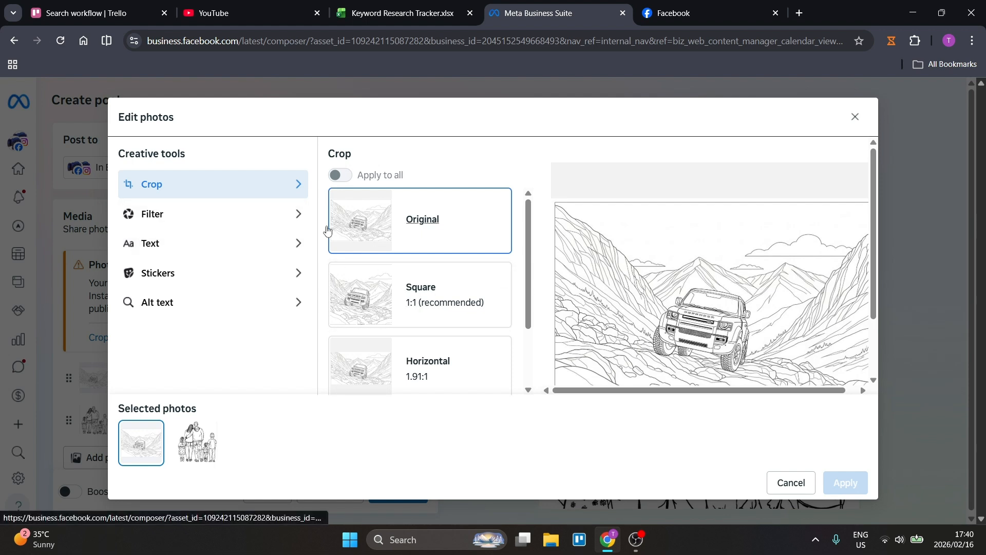
click(339, 176)
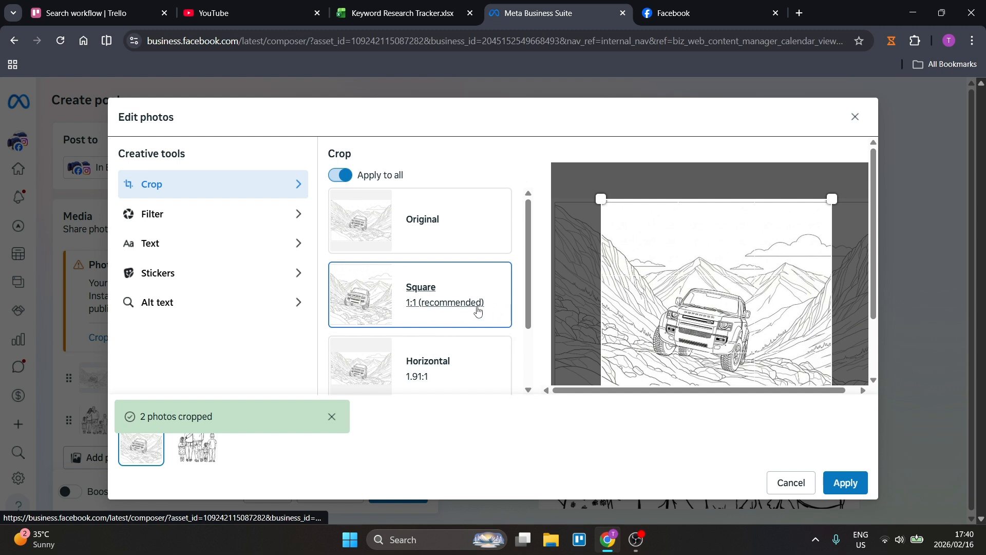
mouse_move(710, 330)
mouse_down()
mouse_move(805, 295)
mouse_move(717, 316)
mouse_up()
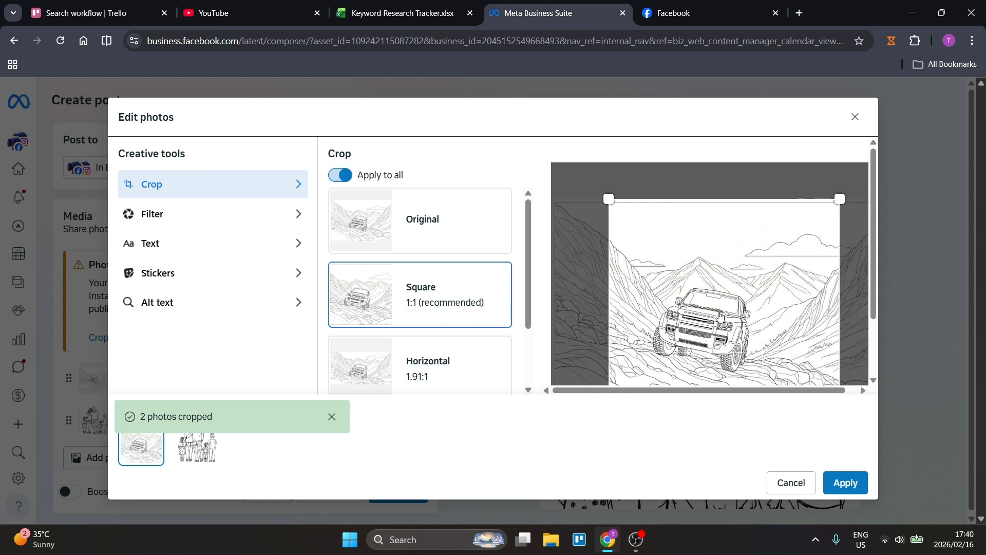
Compare the Horizontal and Vertical ratios, crop both photos to Horizontal 1.91:1 with an adjusted frame, and apply the edits.
click(488, 362)
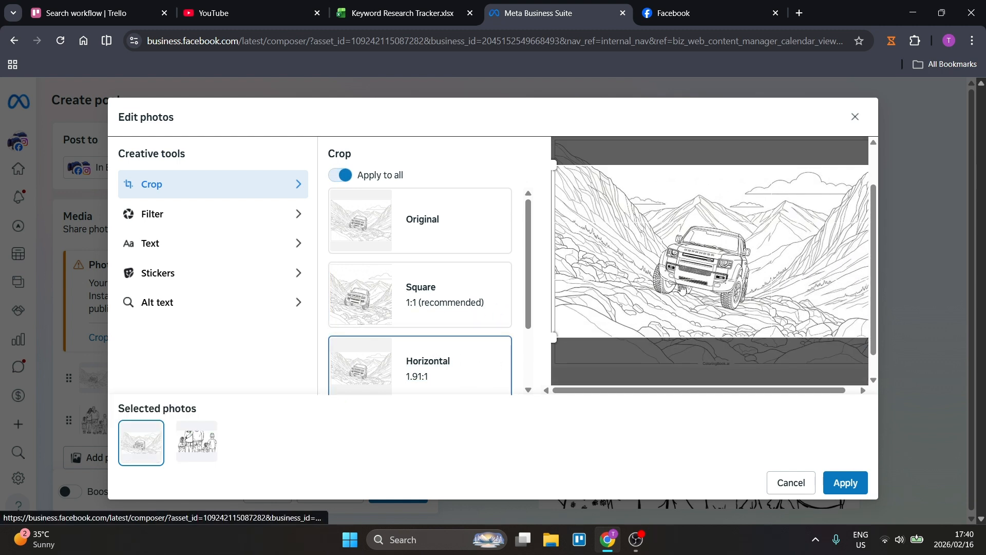
scroll(426, 309, down, 2)
click(440, 362)
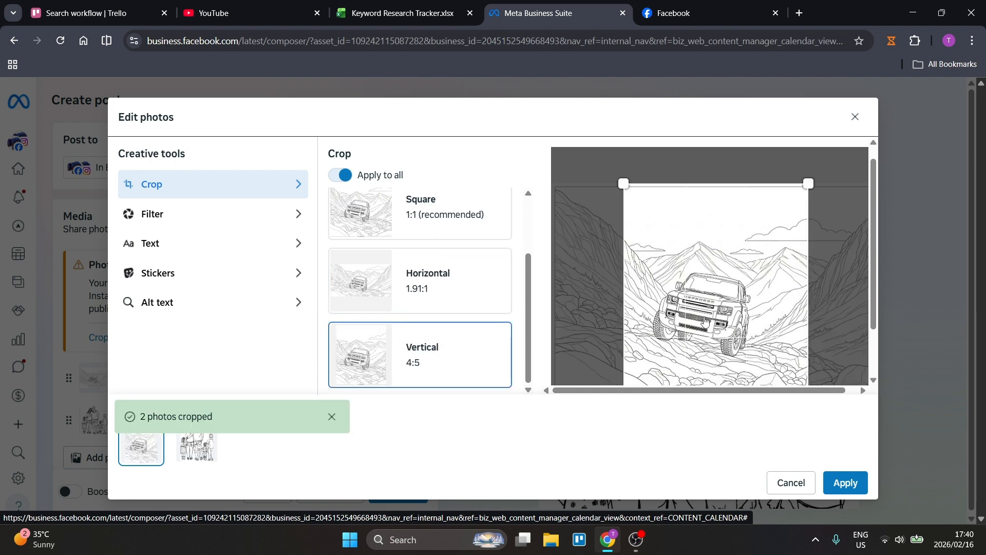
click(427, 306)
drag(743, 331, 755, 321)
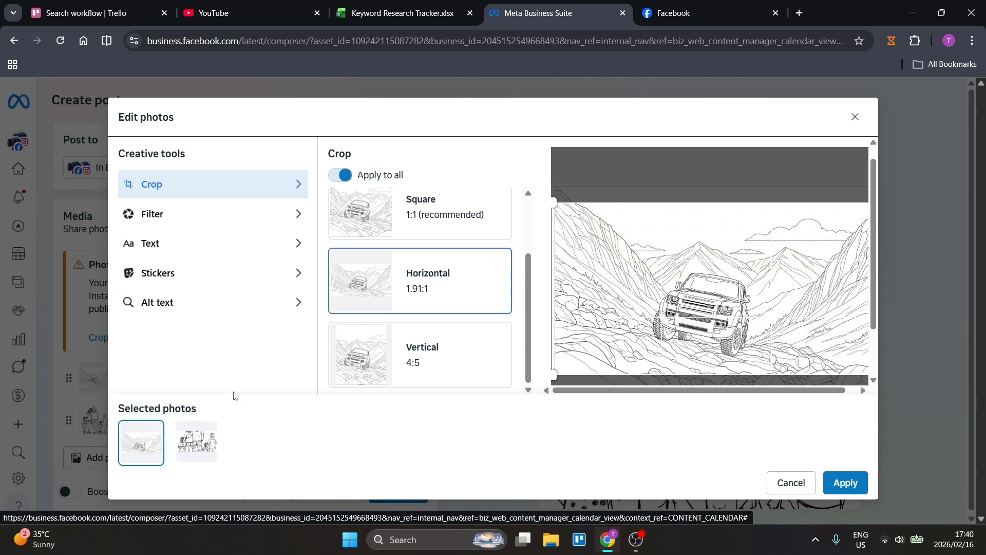
click(864, 491)
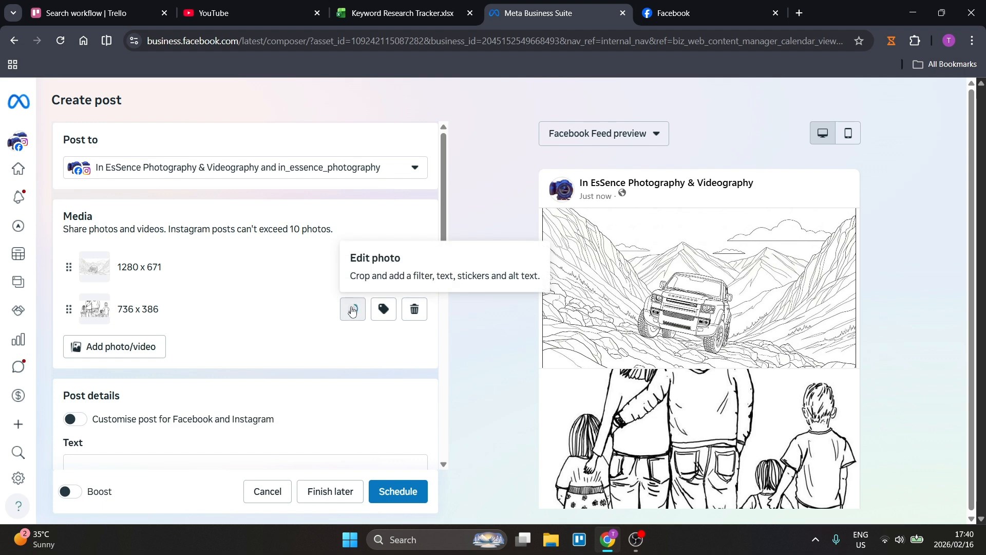
Set the family drawing's crop to Horizontal 1.91:1, check its framing and apply the edit.
click(353, 309)
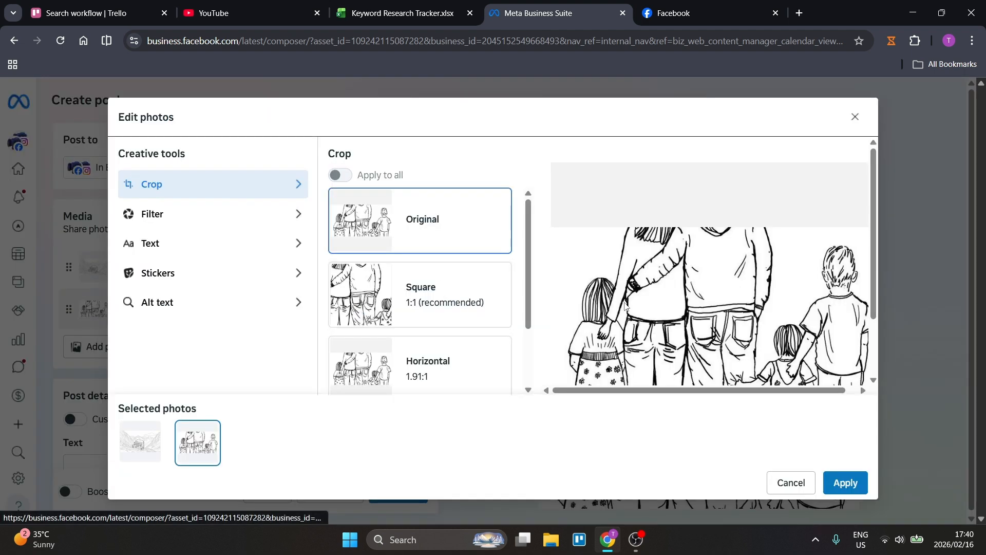
click(437, 363)
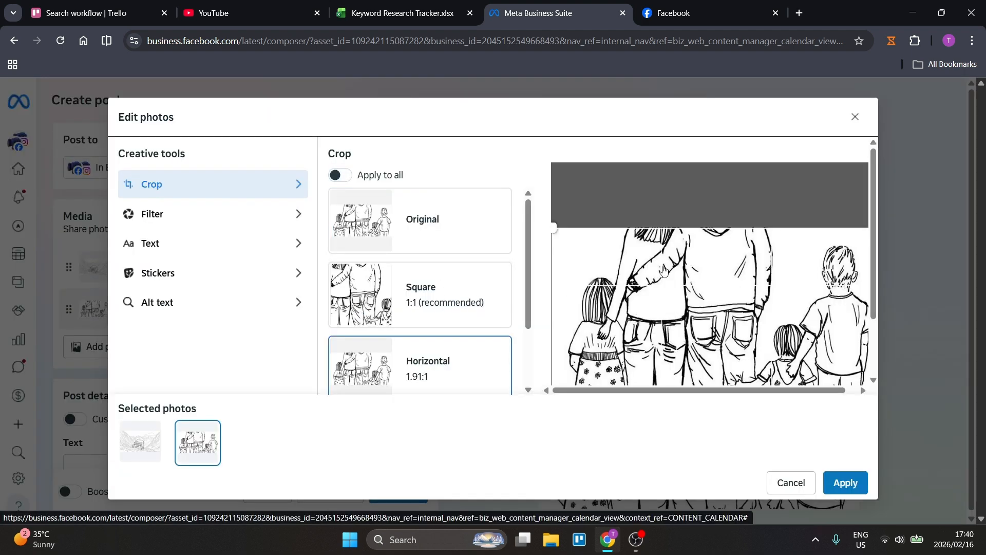
scroll(443, 342, down, 2)
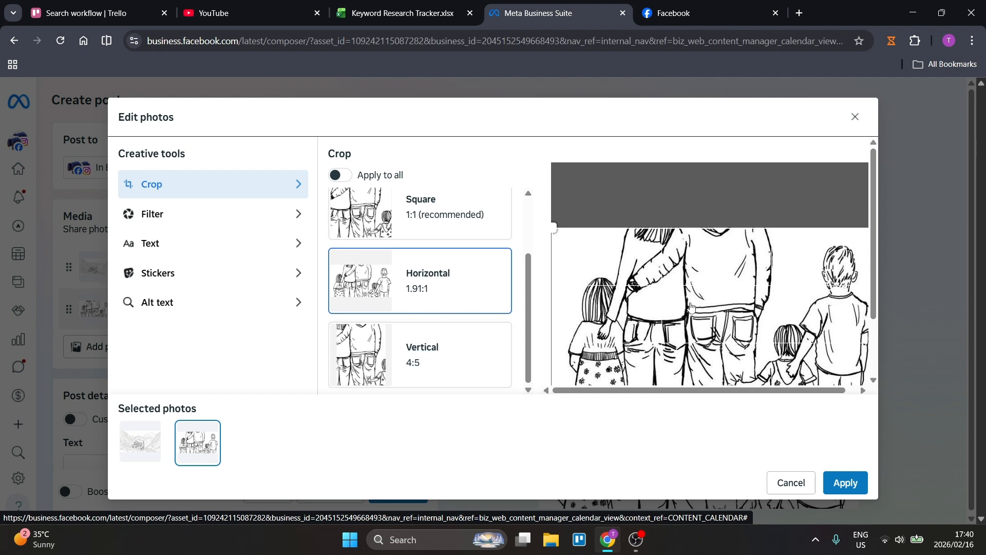
scroll(692, 308, down, 2)
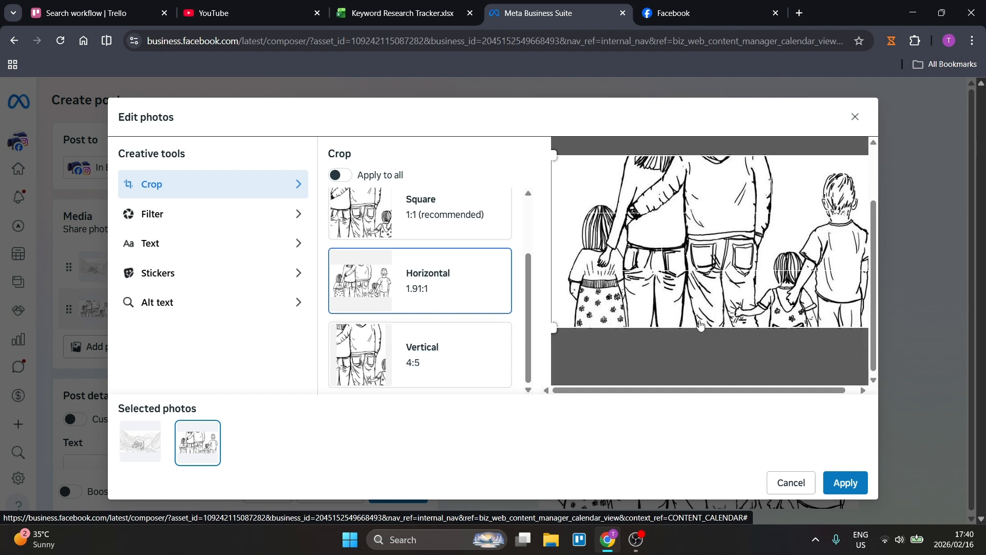
click(845, 483)
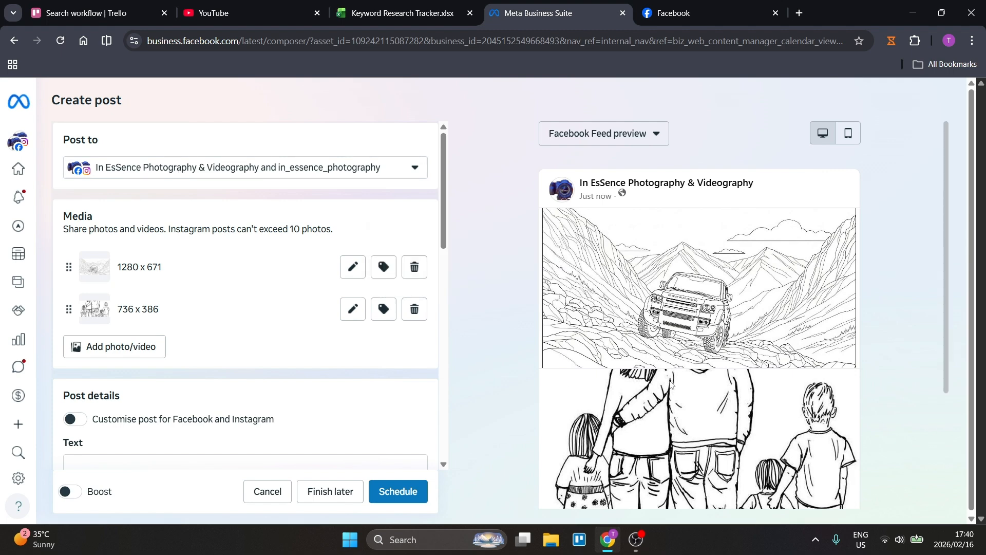
Enable separate post customisation for Facebook and Instagram, and place the cursor in the Instagram text.
scroll(454, 325, down, 4)
scroll(450, 324, up, 4)
scroll(296, 322, down, 3)
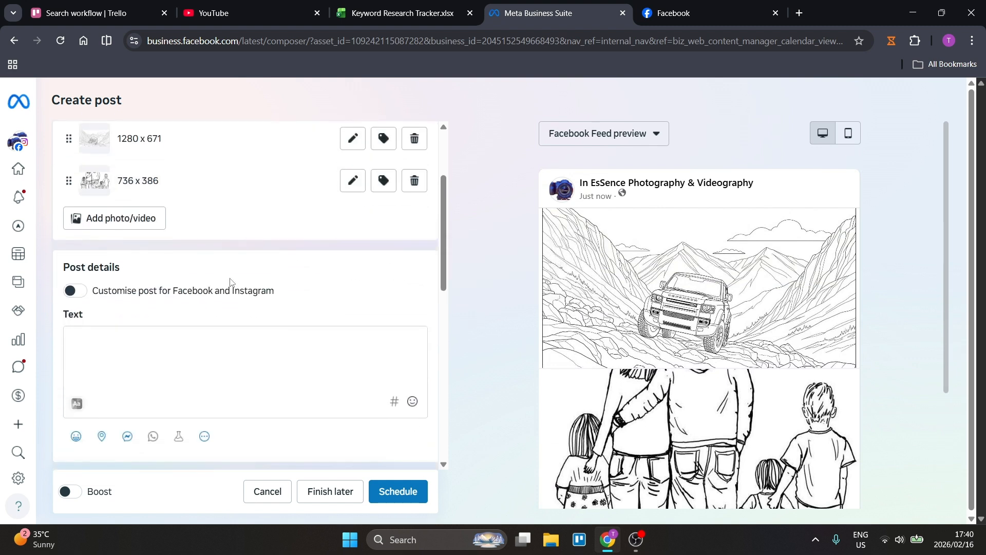
click(175, 358)
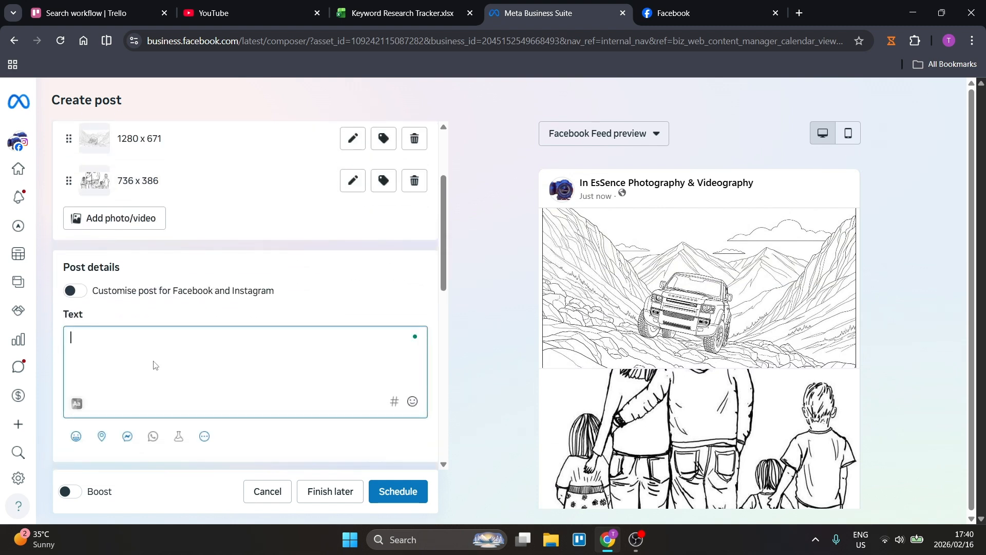
click(75, 290)
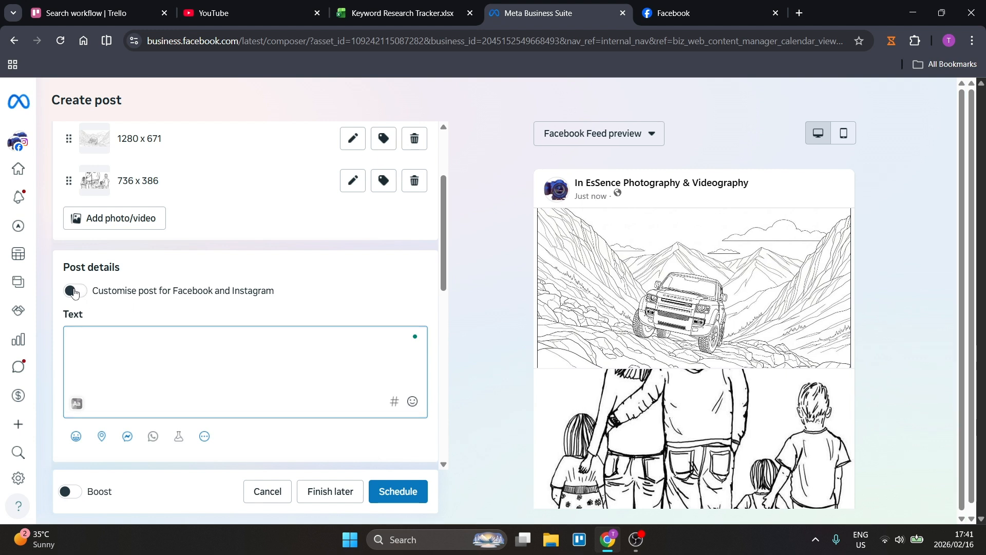
scroll(164, 319, down, 1)
click(146, 331)
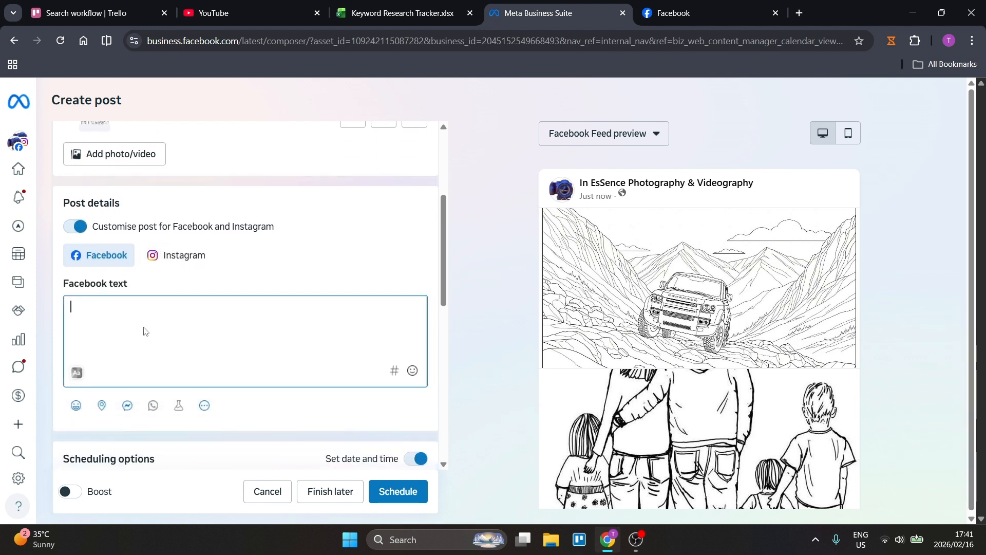
click(172, 253)
click(169, 345)
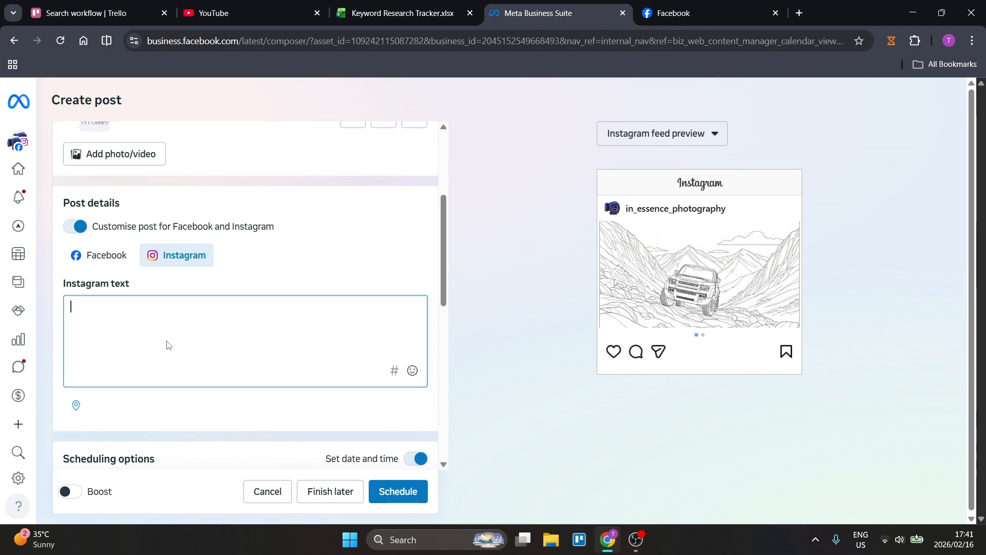
Switch to the Facebook version of the post text and turn off separate customisation for Facebook and Instagram.
click(100, 255)
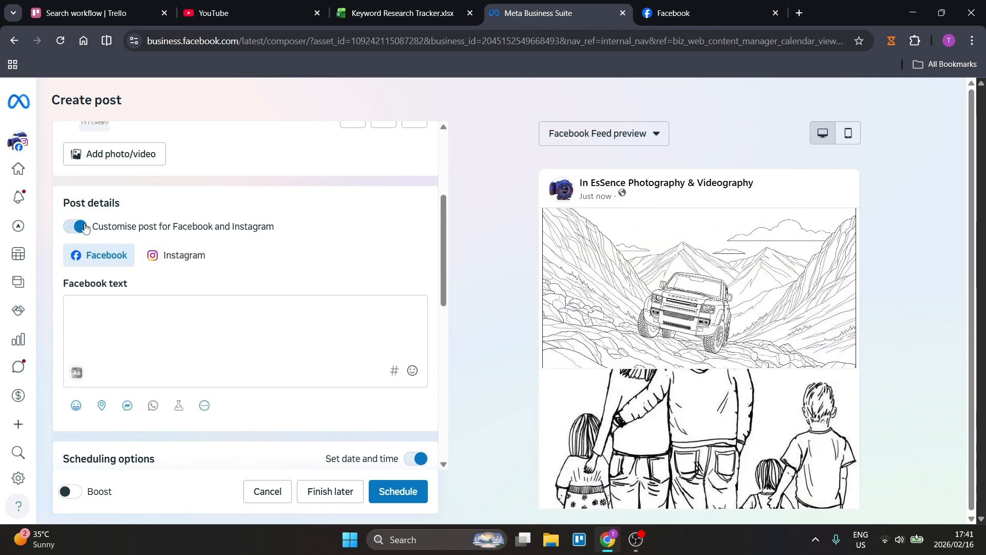
click(75, 226)
scroll(186, 301, down, 1)
scroll(186, 301, down, 2)
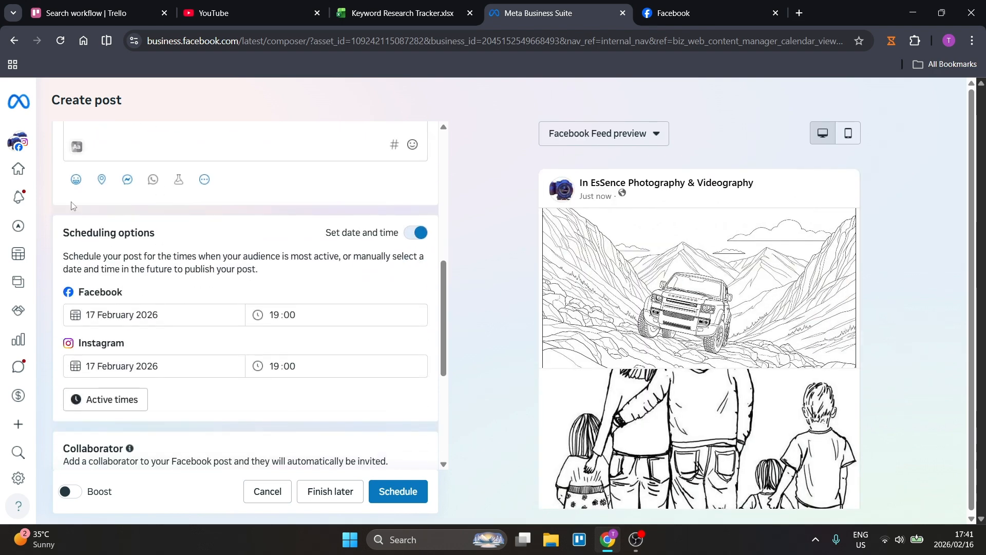
scroll(140, 254, up, 2)
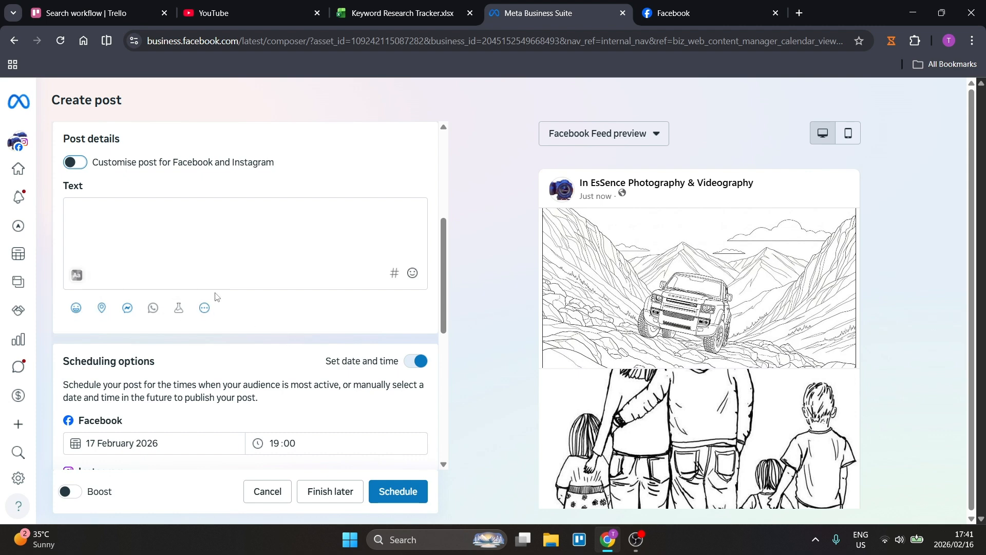
Remove the Instagram account from the post's destinations, keeping only the Facebook page selected.
scroll(214, 295, up, 5)
click(190, 170)
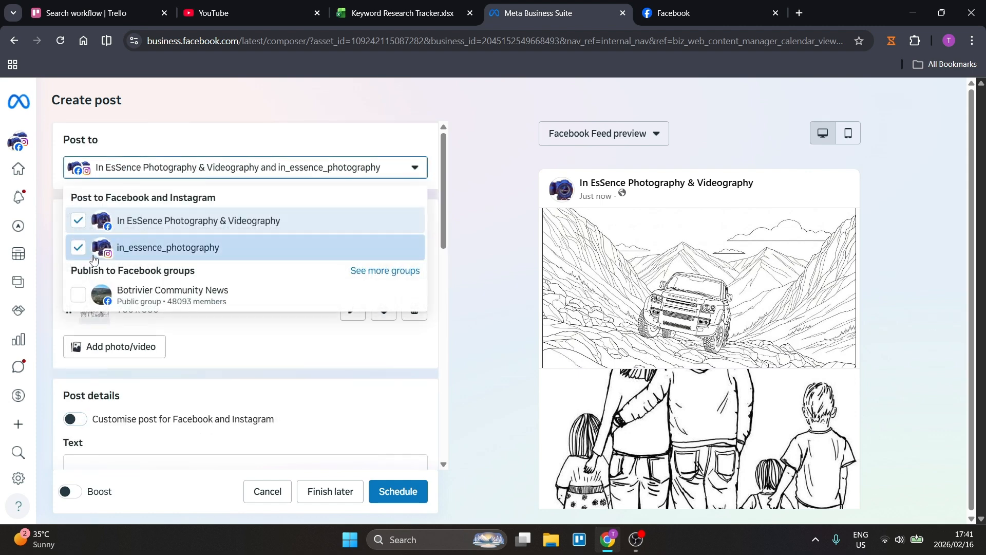
click(79, 248)
click(178, 105)
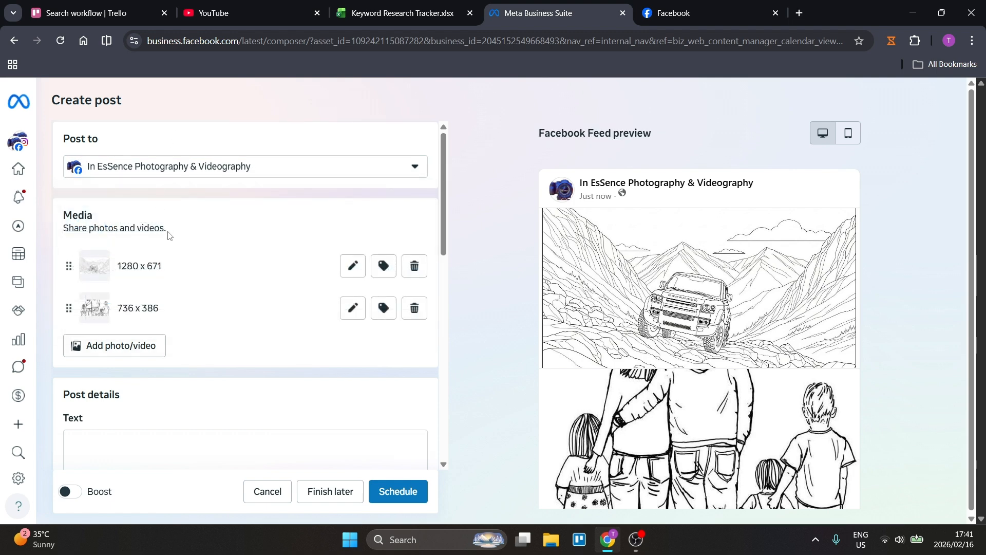
Set the Facebook post's scheduled date to 18 February 2026 and review the collaborator and privacy settings.
scroll(94, 191, down, 5)
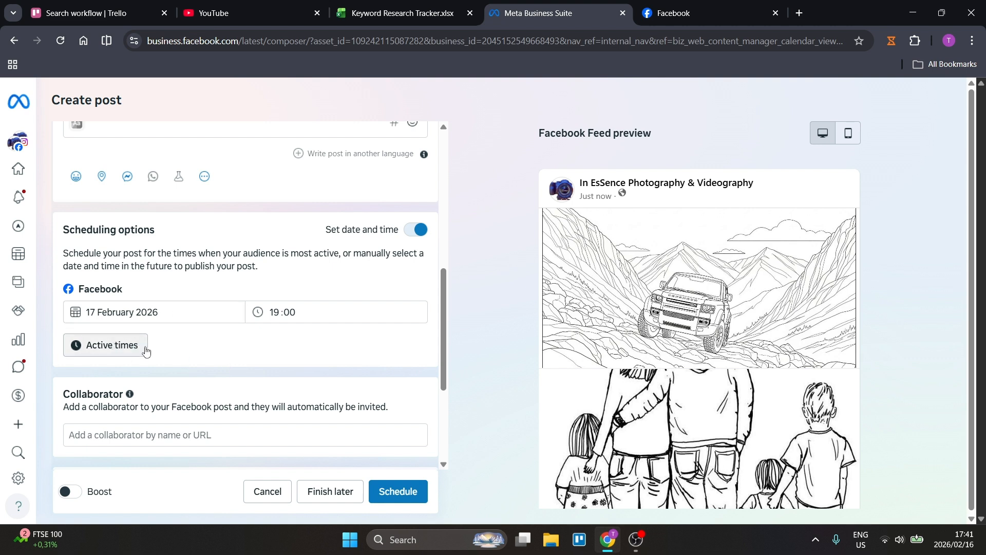
click(193, 311)
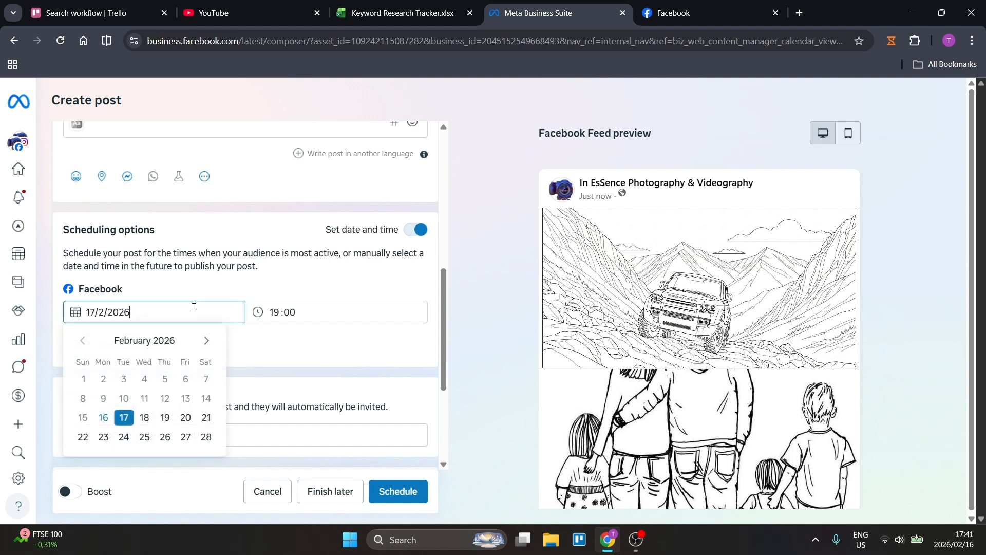
click(144, 419)
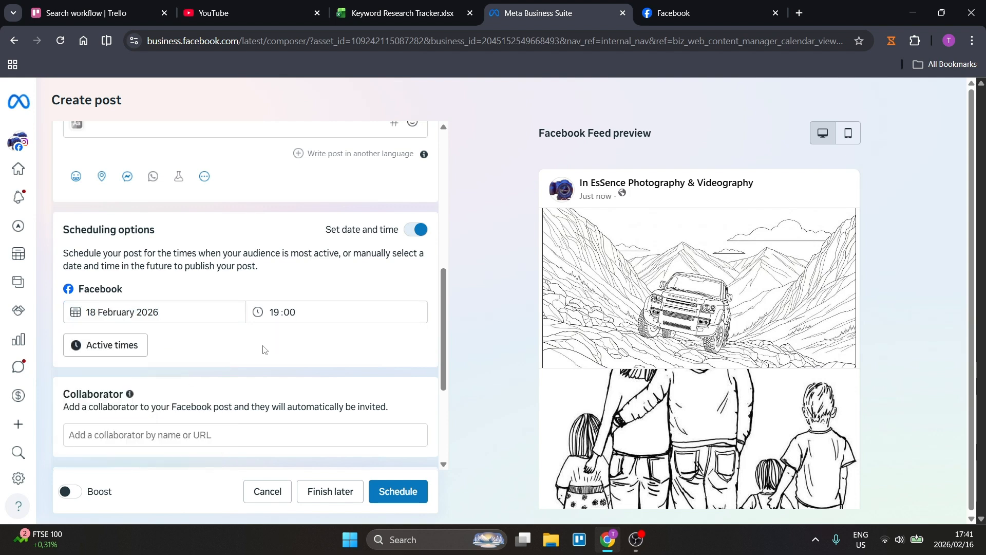
scroll(272, 359, down, 3)
scroll(282, 374, down, 2)
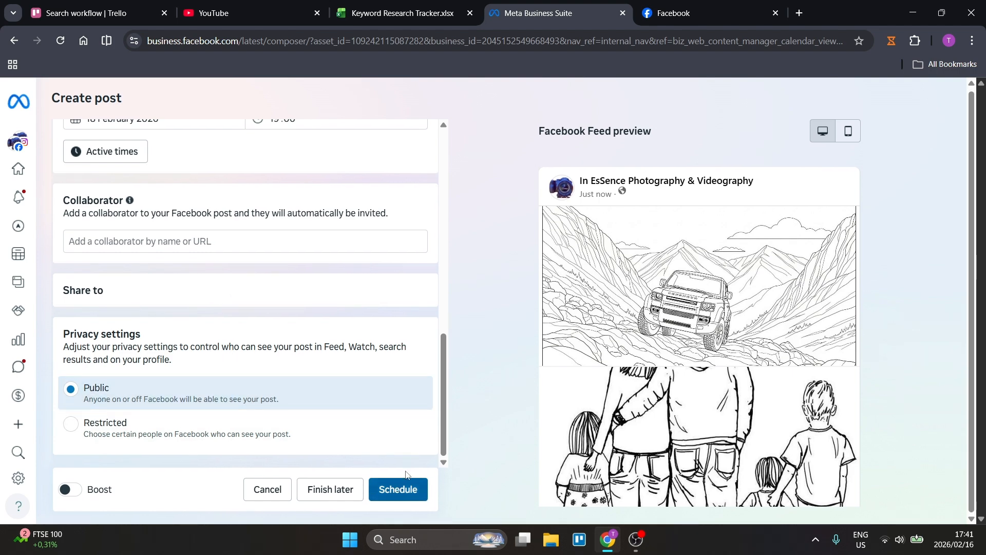
scroll(318, 320, up, 10)
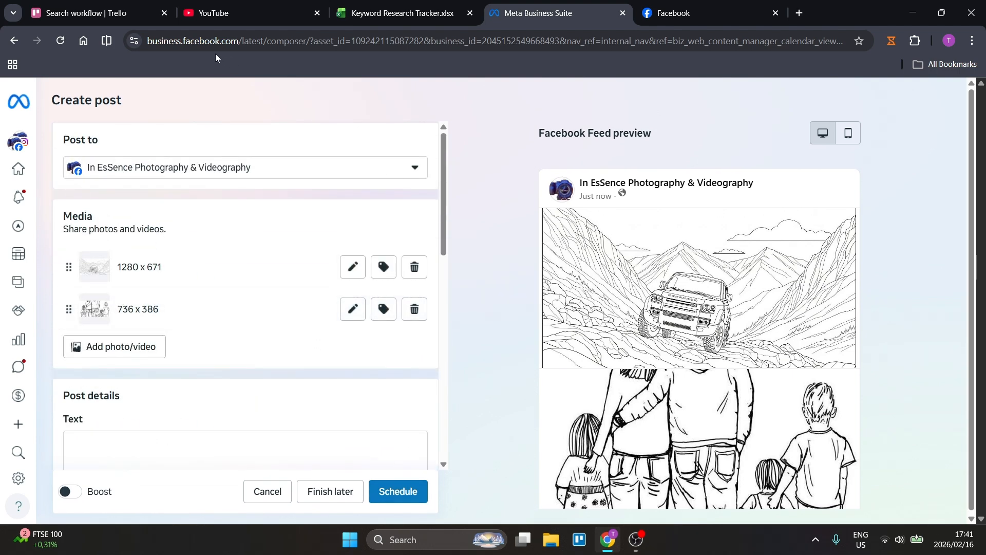
Leave the post composer for the Planner and open the bulk schedule posts page.
mouse_move(27, 99)
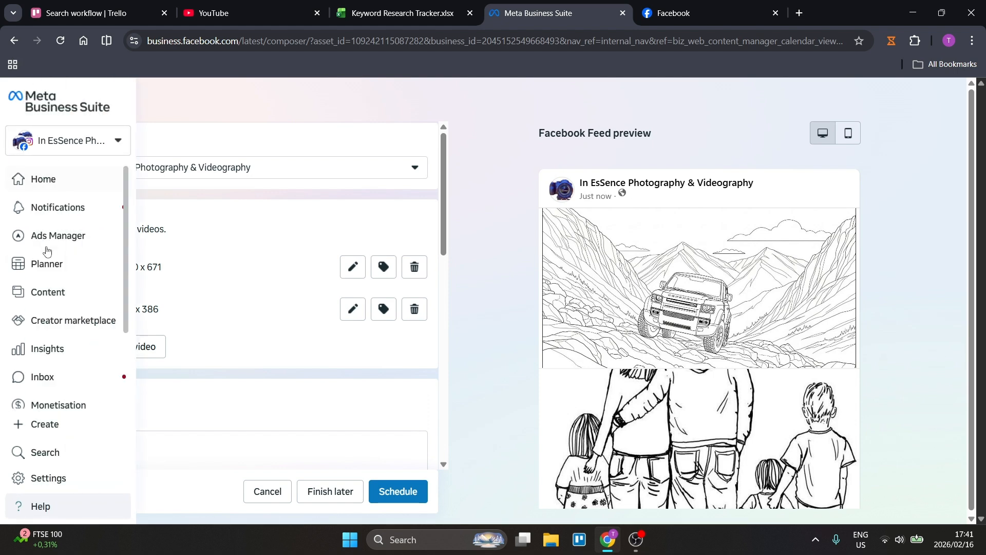
click(51, 265)
click(637, 334)
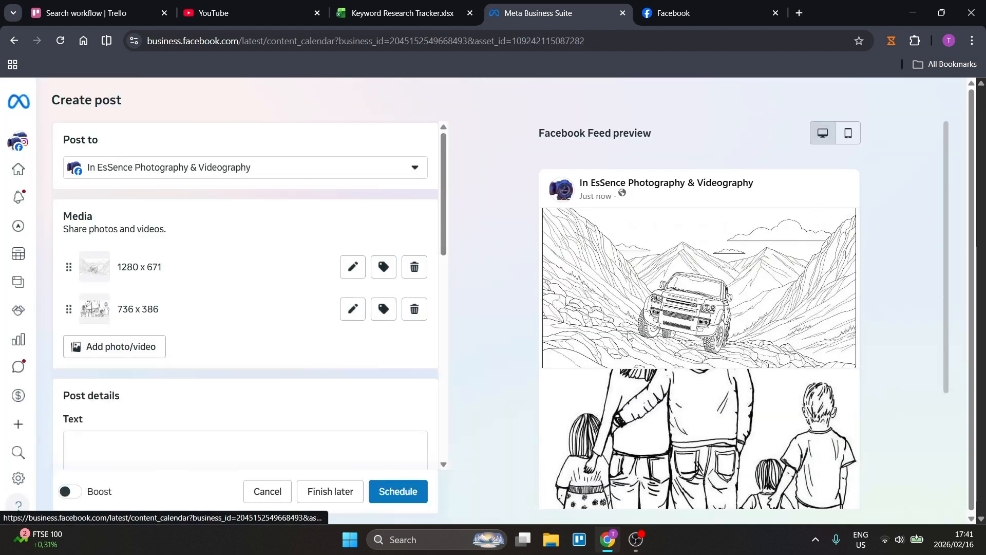
click(847, 103)
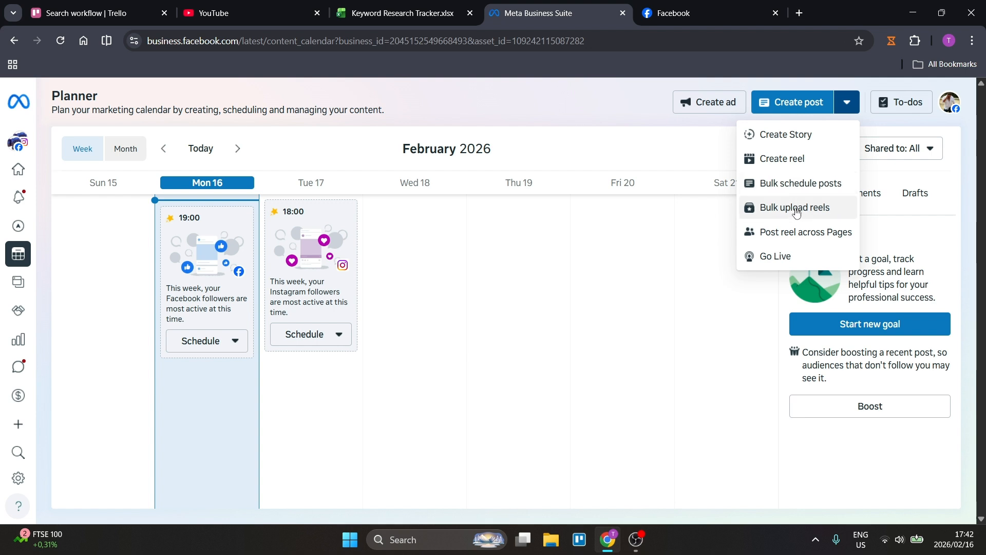
click(799, 183)
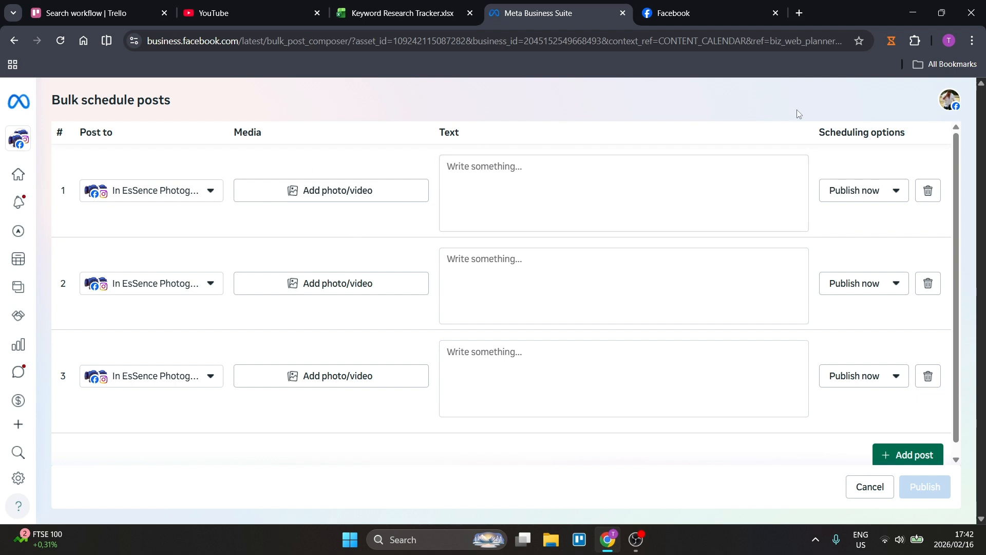
Change the first bulk post from publishing now to scheduled for 16 February 2026 at 18:42.
click(896, 199)
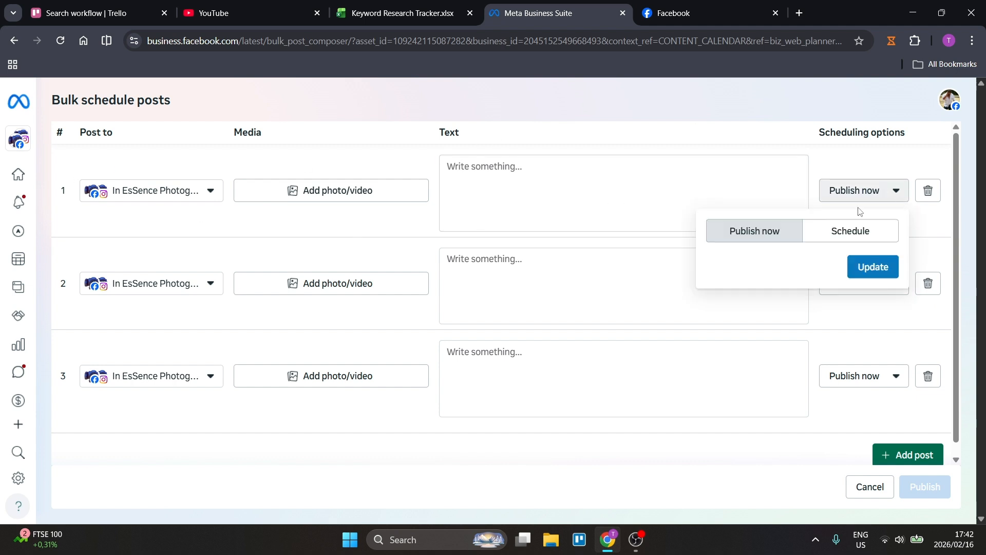
click(855, 234)
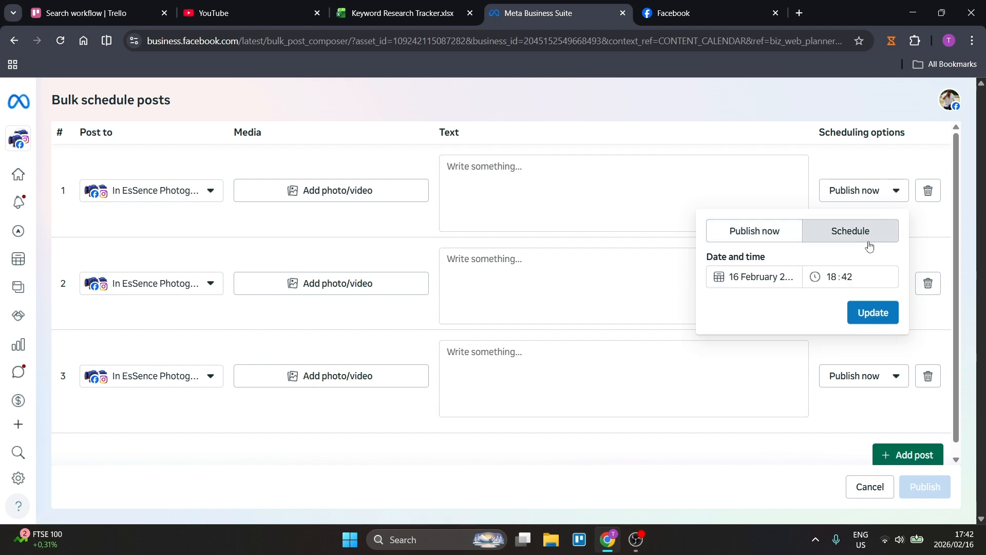
click(868, 316)
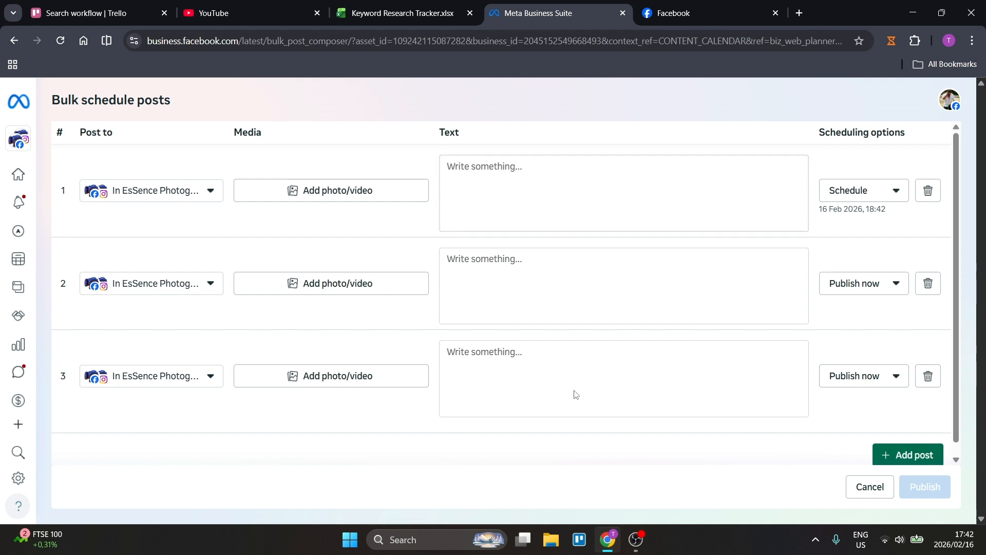
Add three more empty posts to the bulk schedule list, for six in total.
scroll(781, 462, down, 1)
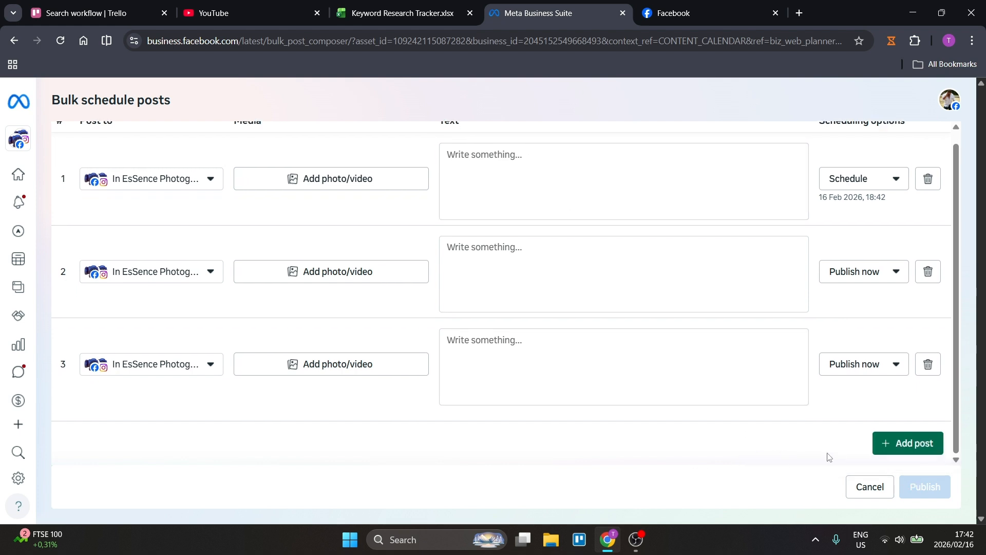
click(907, 444)
scroll(658, 374, down, 2)
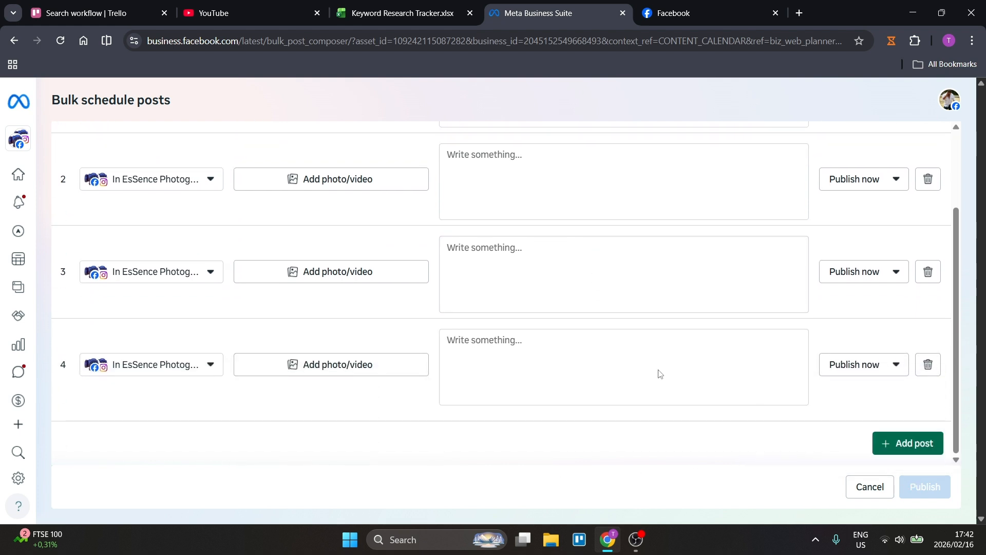
click(930, 444)
scroll(661, 347, down, 2)
click(902, 442)
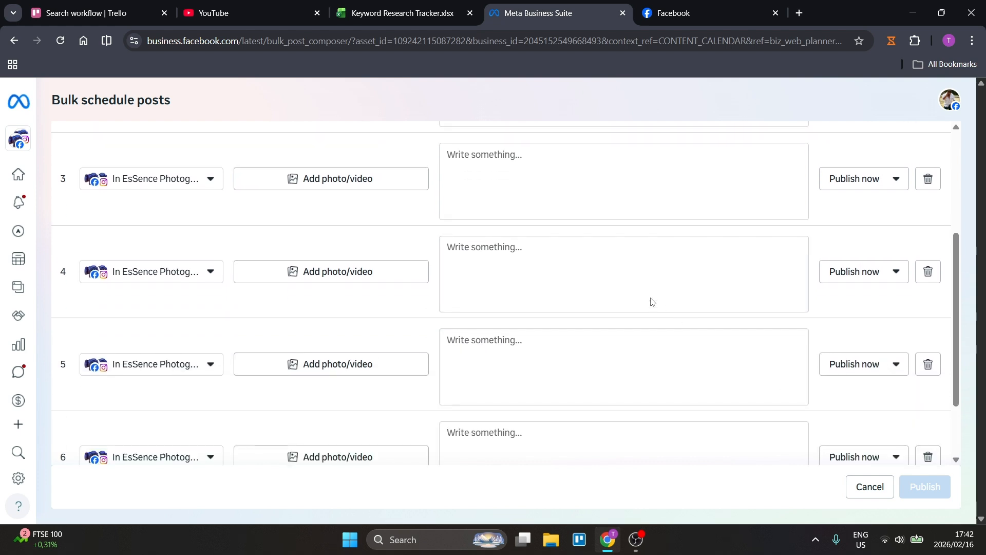
scroll(652, 302, down, 2)
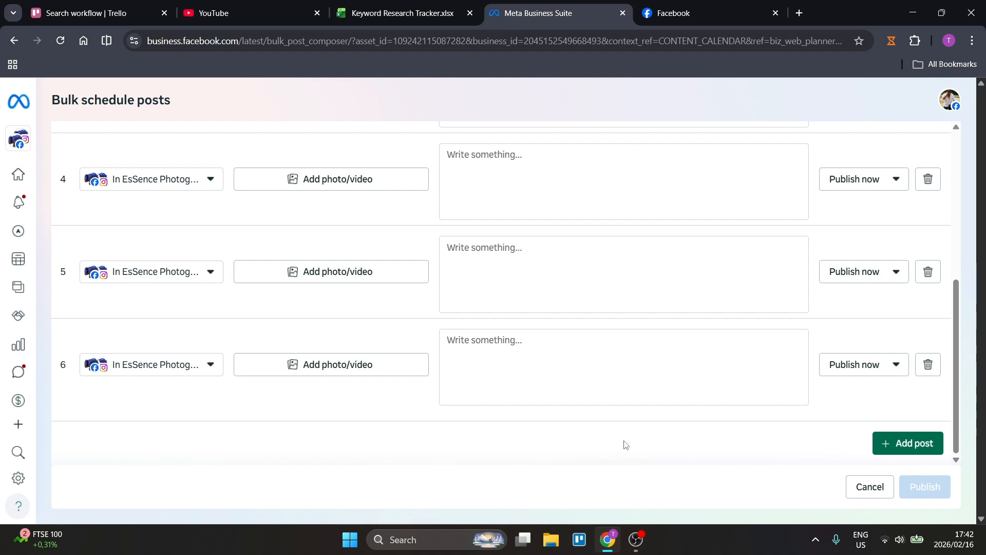
scroll(631, 345, up, 5)
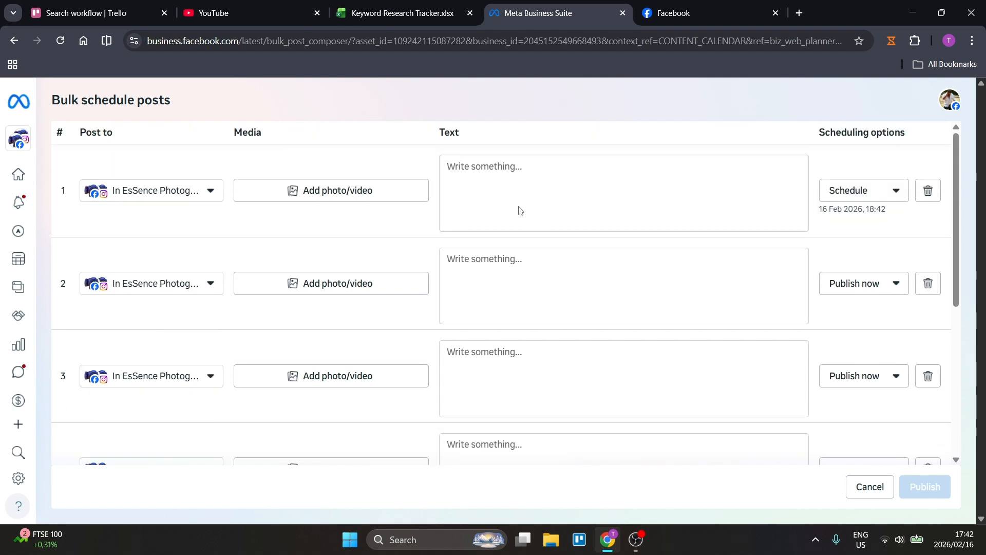
scroll(519, 211, down, 5)
scroll(412, 204, down, 1)
scroll(409, 189, up, 5)
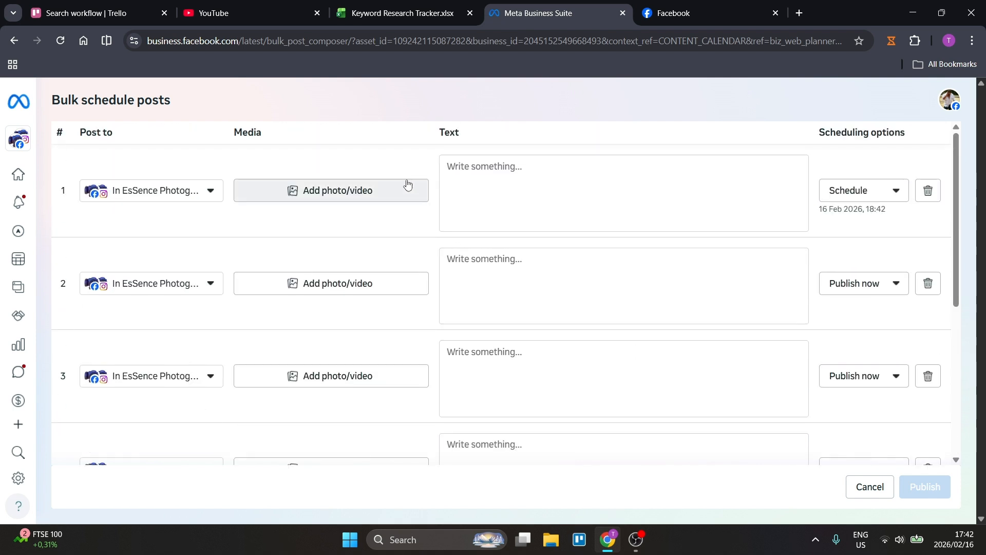